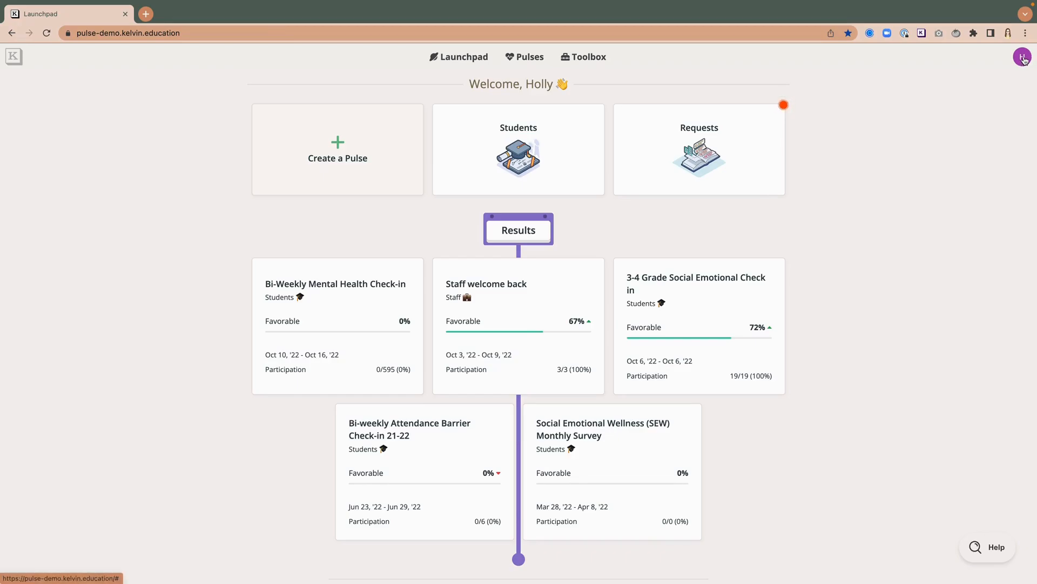
# Step: Create a new student group titled Extension Test from the settings' group management
pyautogui.click(1024, 58)
pyautogui.click(988, 81)
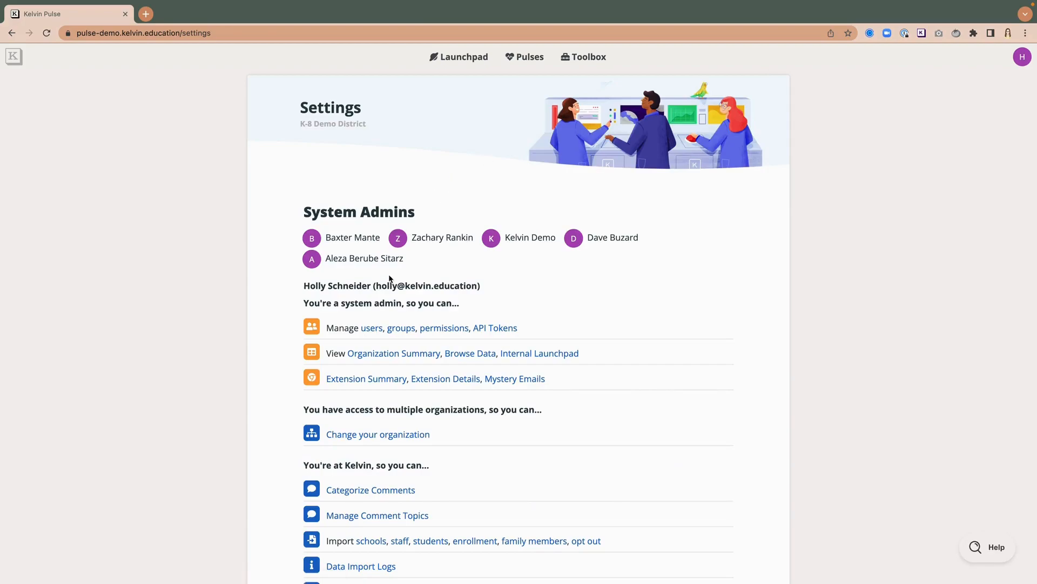
pyautogui.click(402, 328)
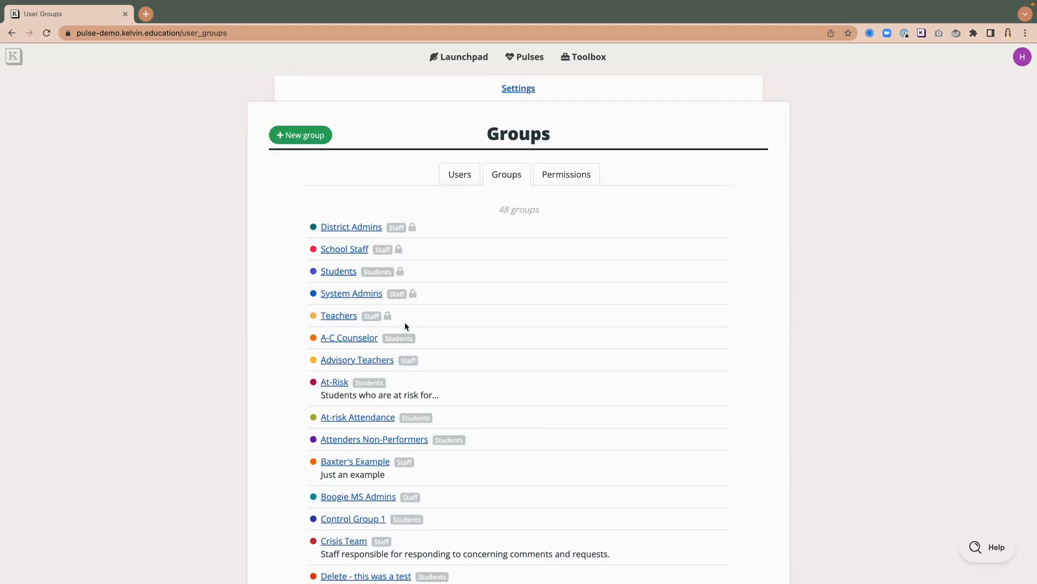
pyautogui.click(298, 136)
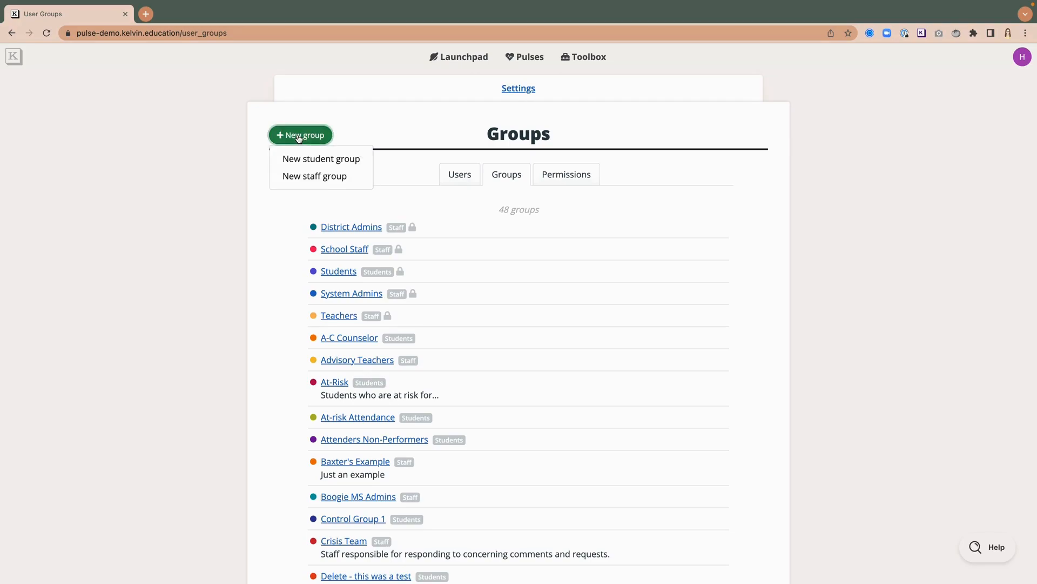
pyautogui.click(314, 161)
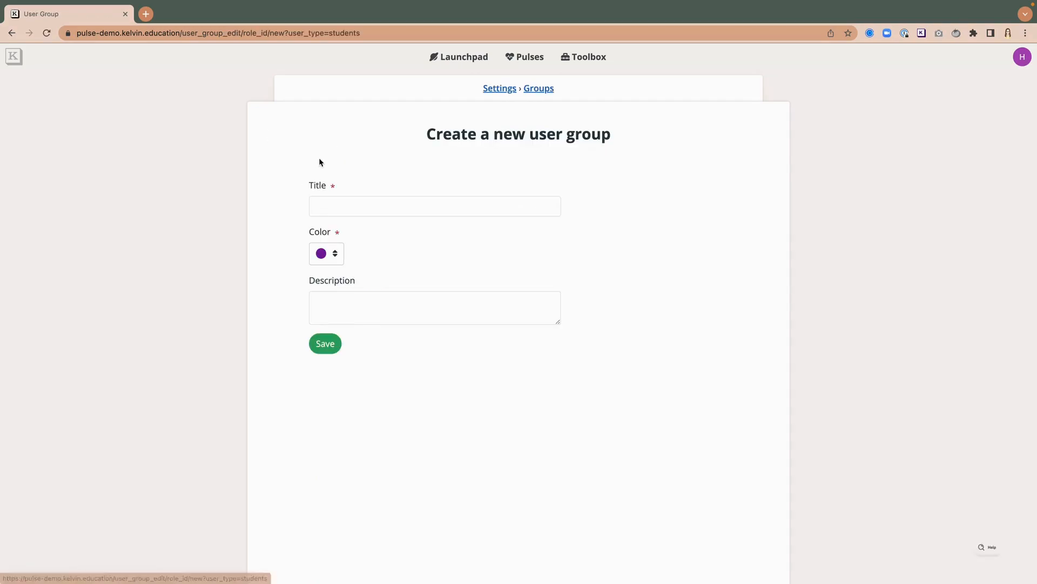
pyautogui.click(365, 204)
pyautogui.write('Extension Test')
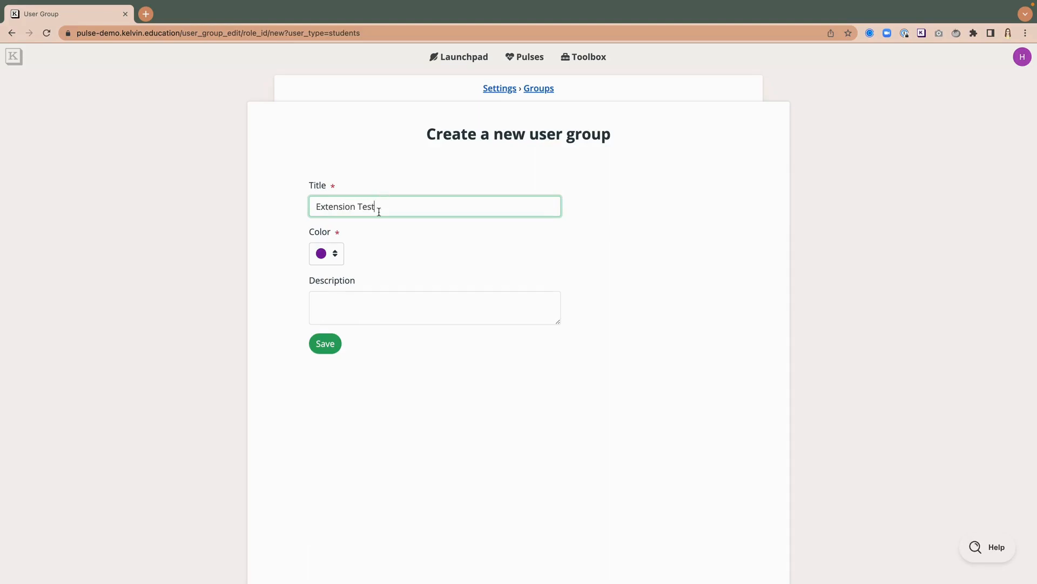
pyautogui.click(326, 346)
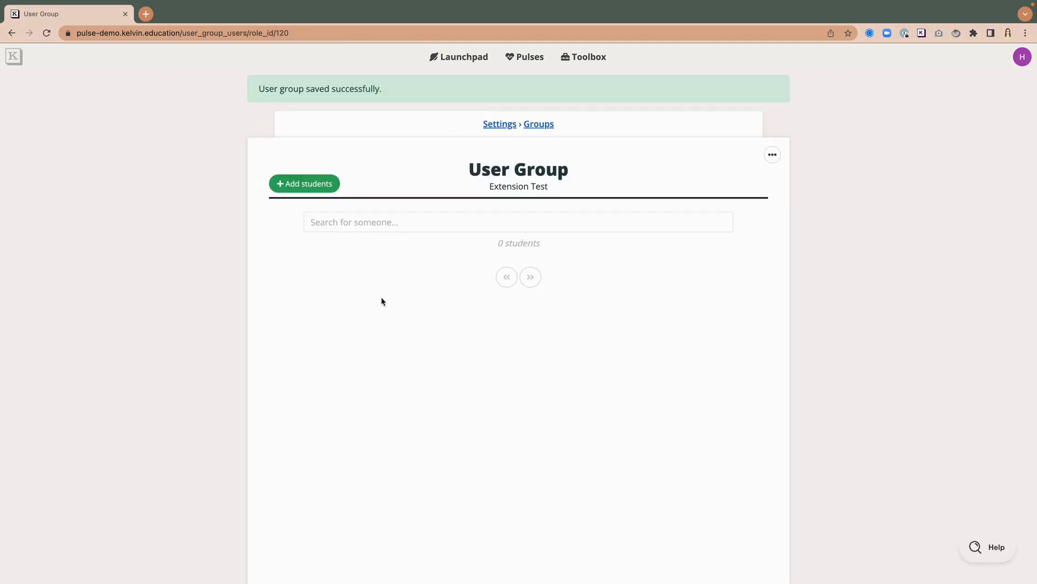
# Step: Add one student to the Extension Test group, choosing them by their e-mail address
pyautogui.click(299, 185)
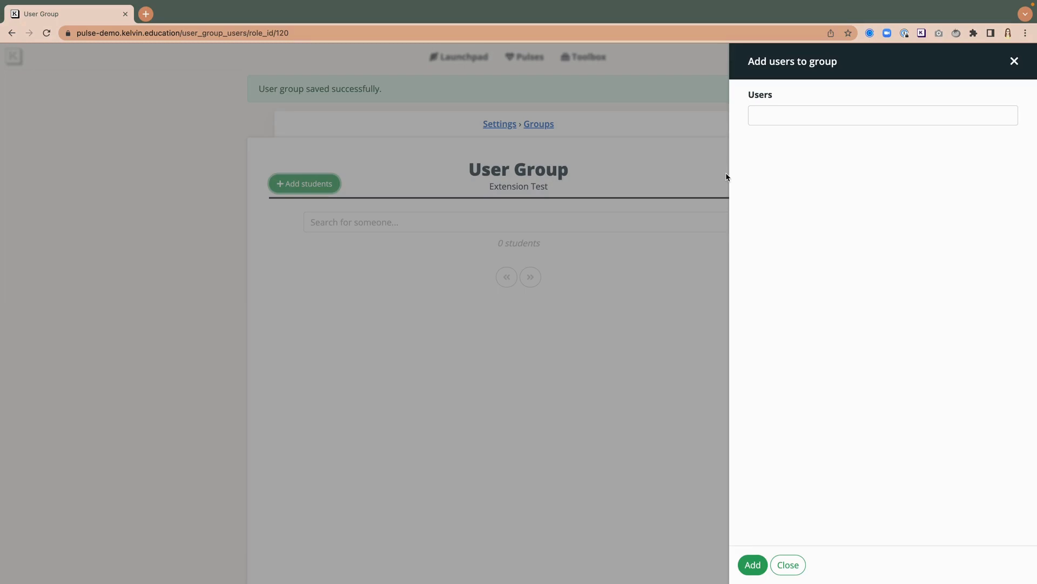
pyautogui.click(795, 120)
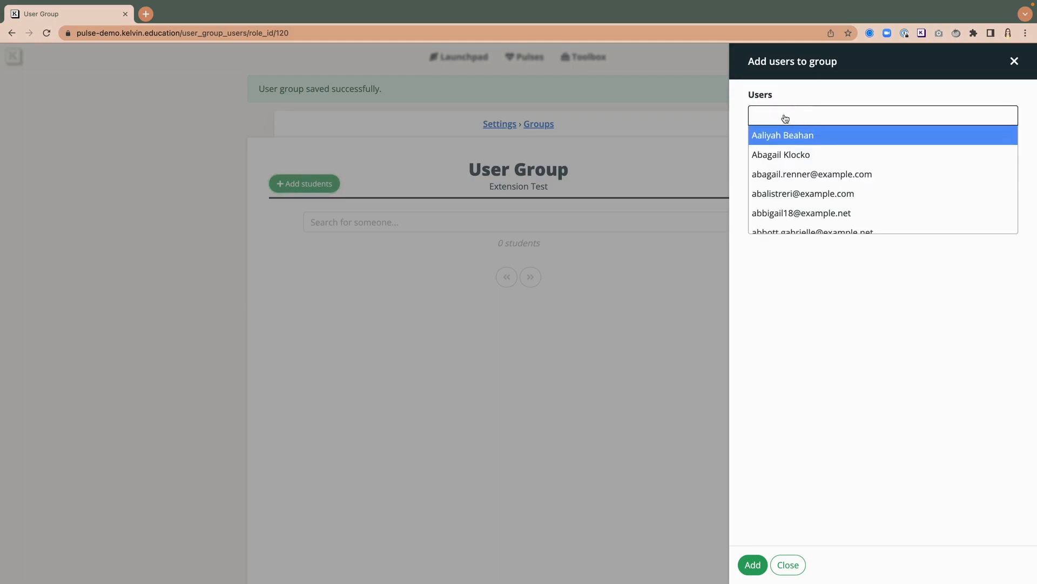
pyautogui.scroll(-5, 801, 172)
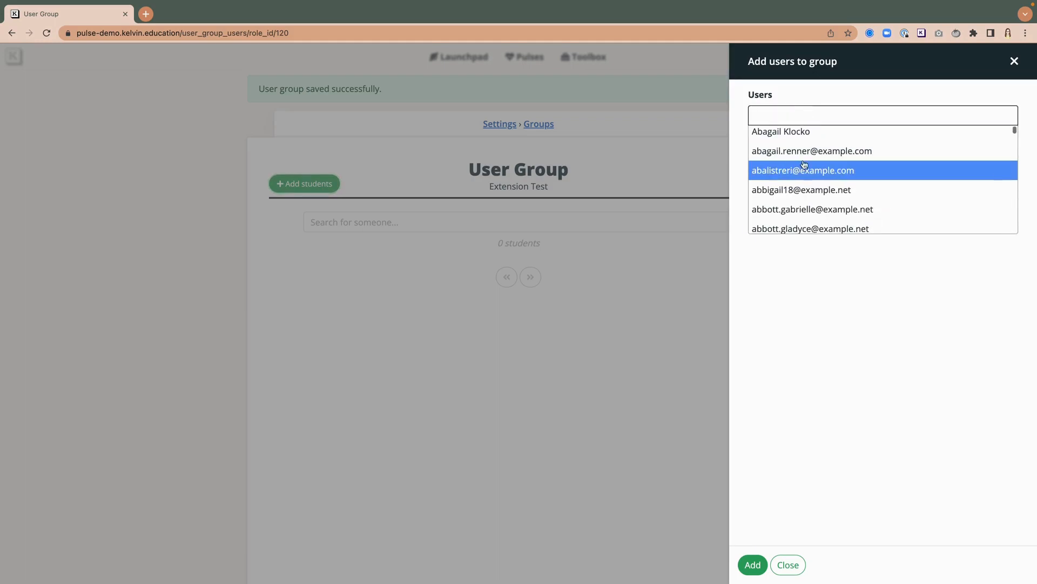
pyautogui.scroll(-3, 790, 177)
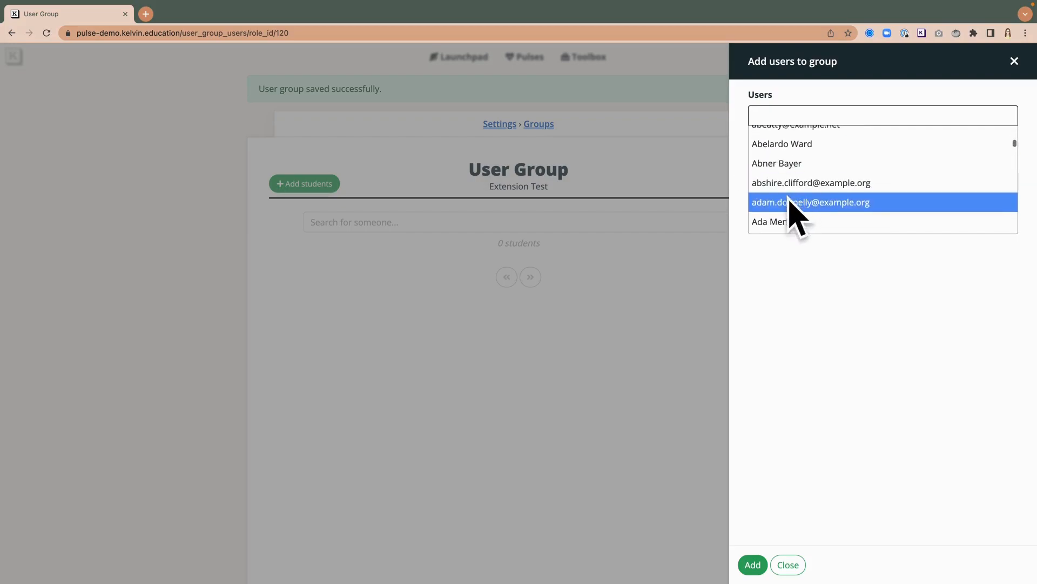
pyautogui.click(816, 202)
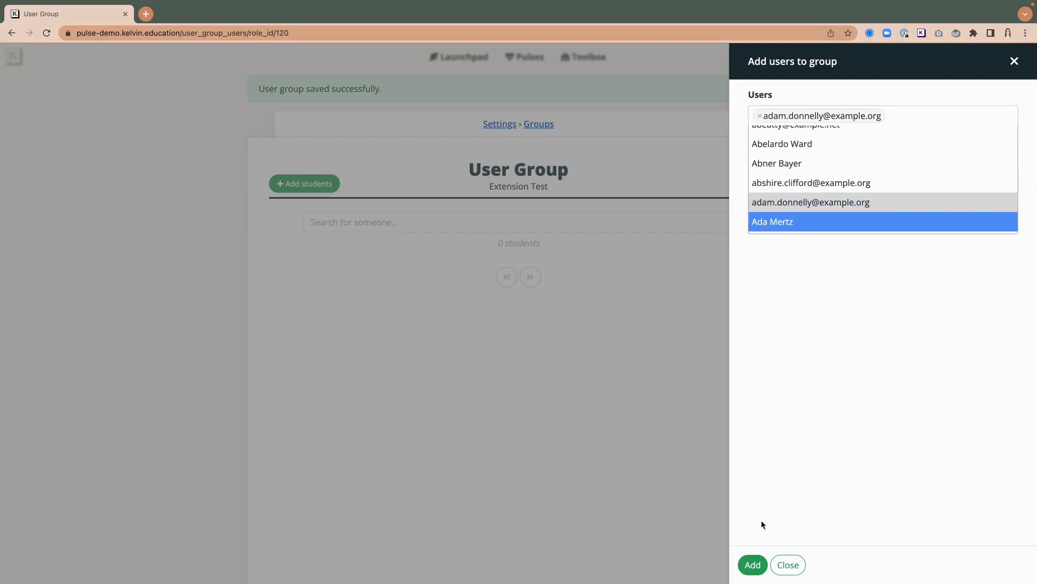
pyautogui.click(753, 565)
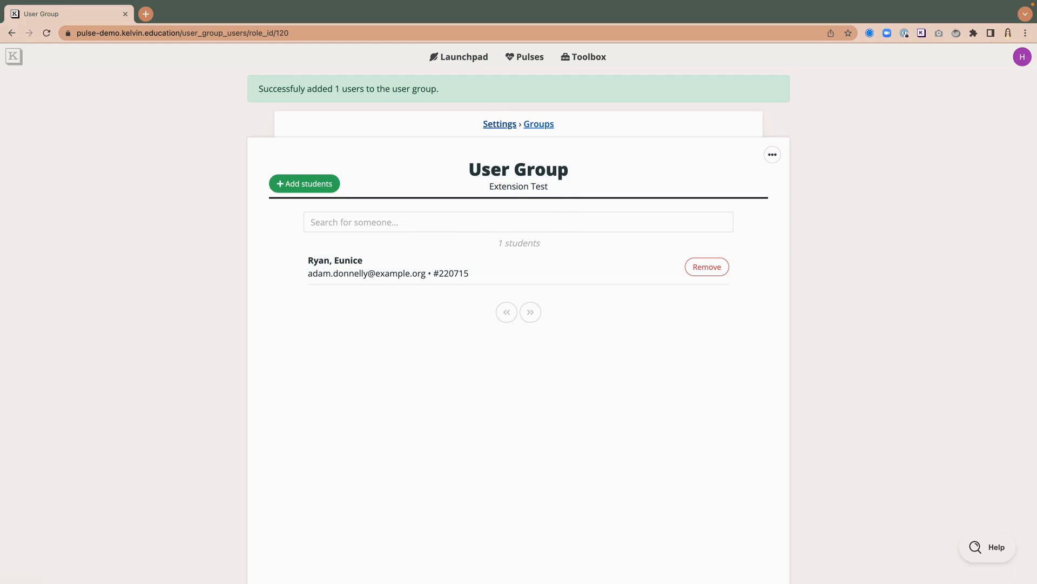
# Step: Start a new student pulse titled Extension Test
pyautogui.click(471, 63)
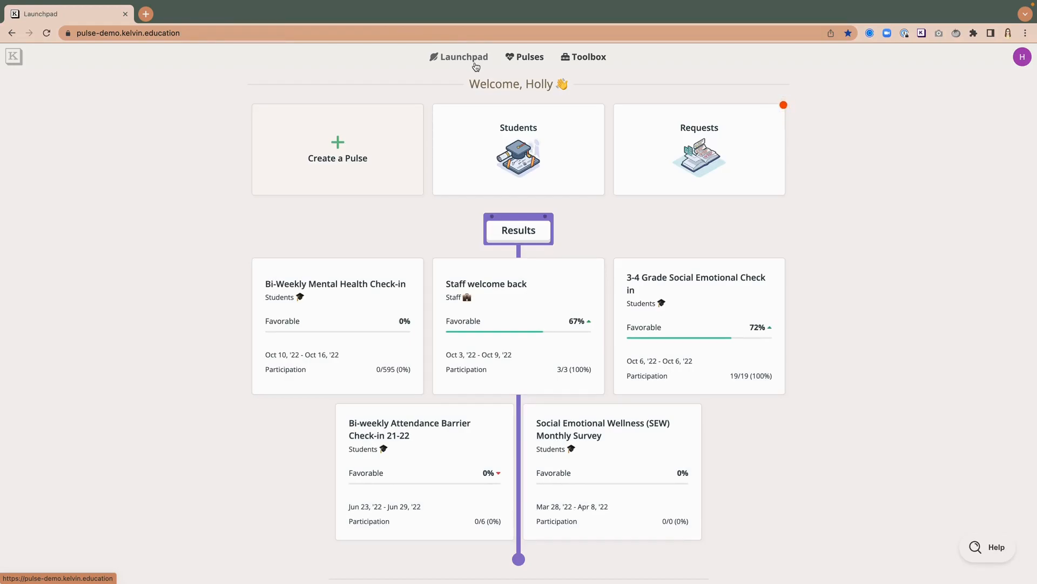
pyautogui.click(528, 60)
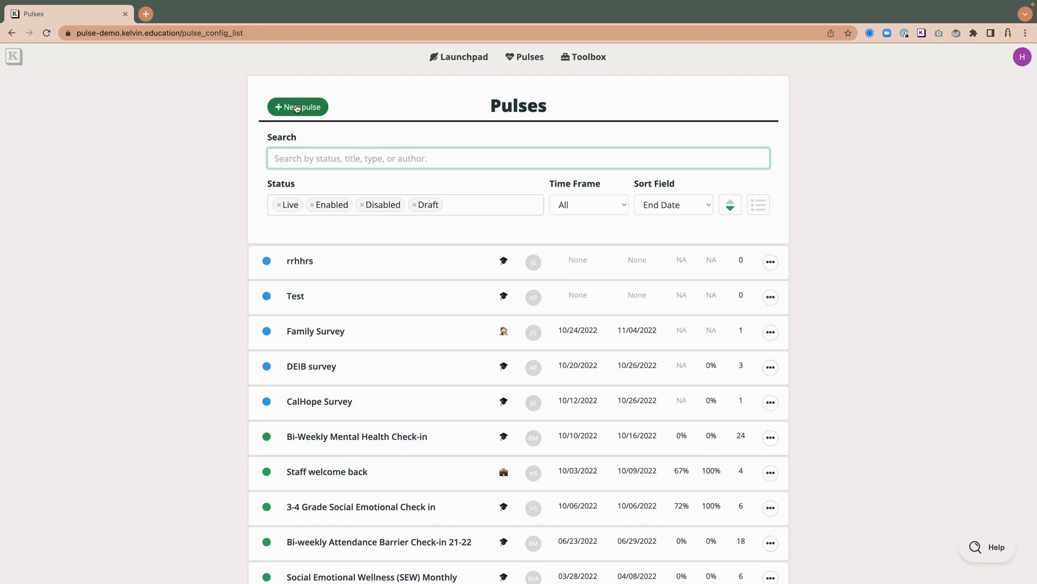
pyautogui.click(296, 108)
pyautogui.click(302, 125)
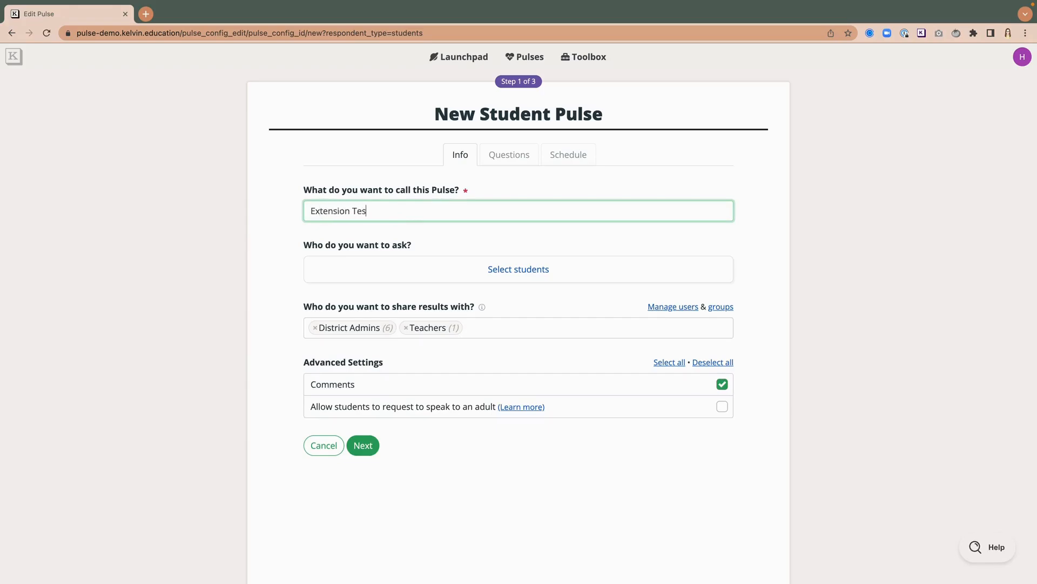
# Step: Set the pulse's respondents to the Extension Test group and save the selection
pyautogui.click(506, 268)
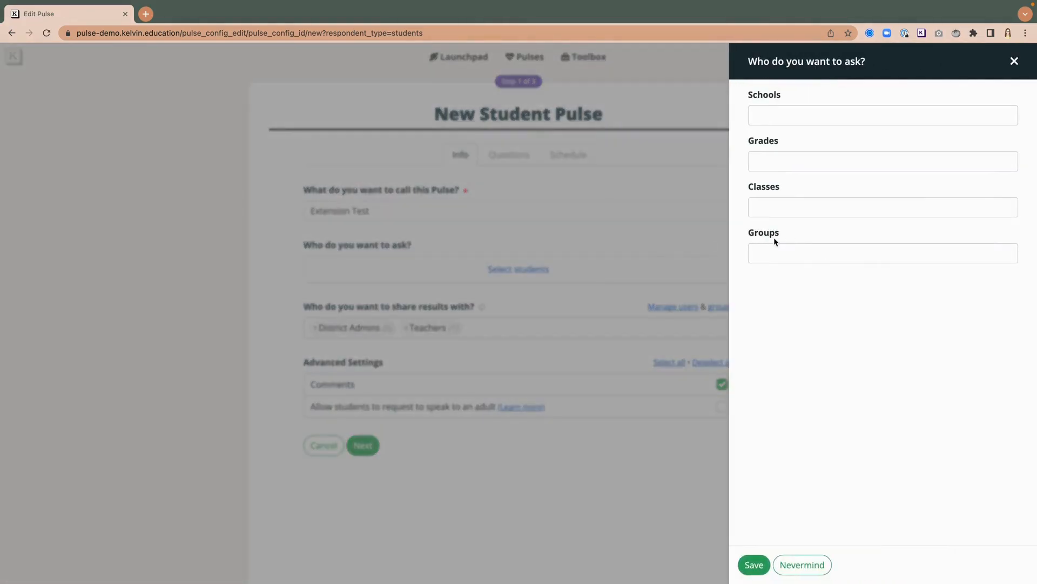
pyautogui.click(781, 252)
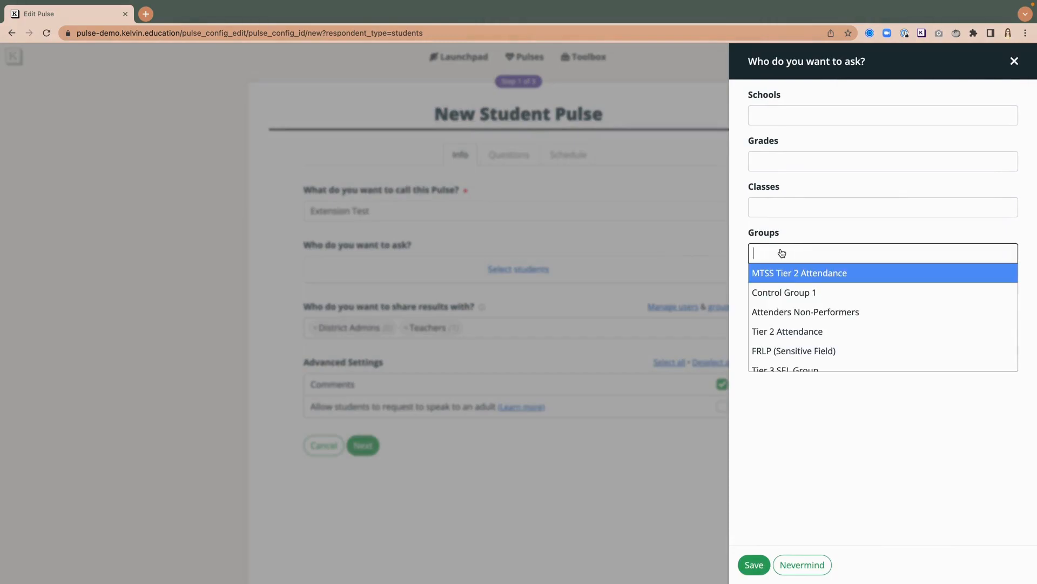
pyautogui.scroll(-3, 798, 294)
pyautogui.scroll(3, 798, 297)
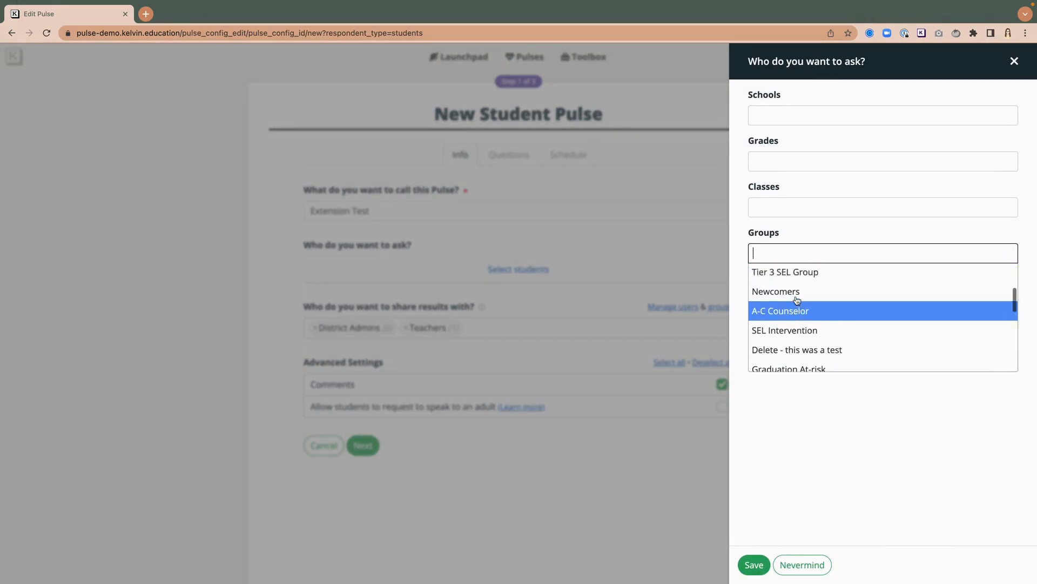
pyautogui.scroll(-8, 798, 300)
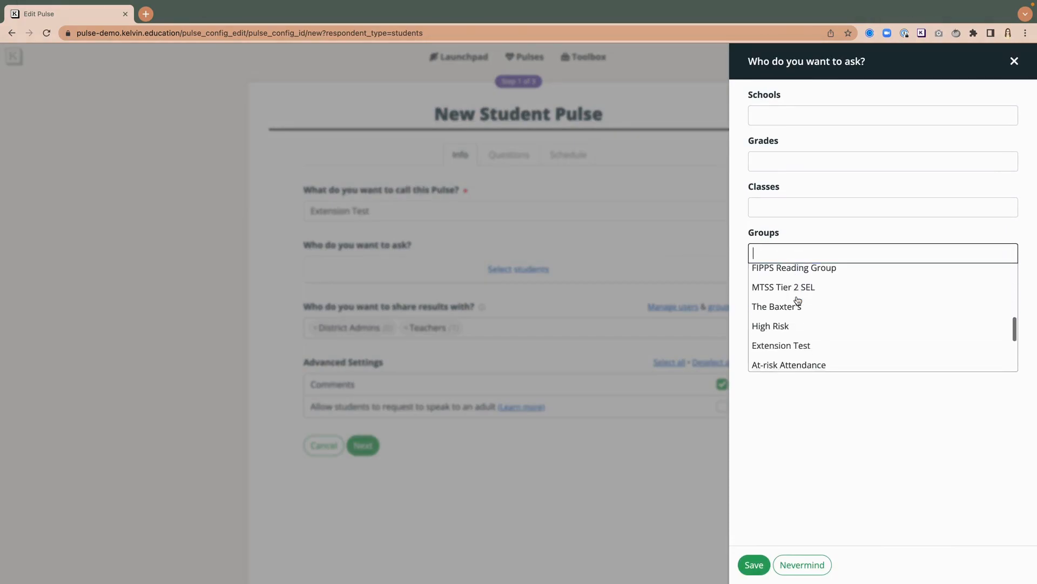
pyautogui.click(783, 306)
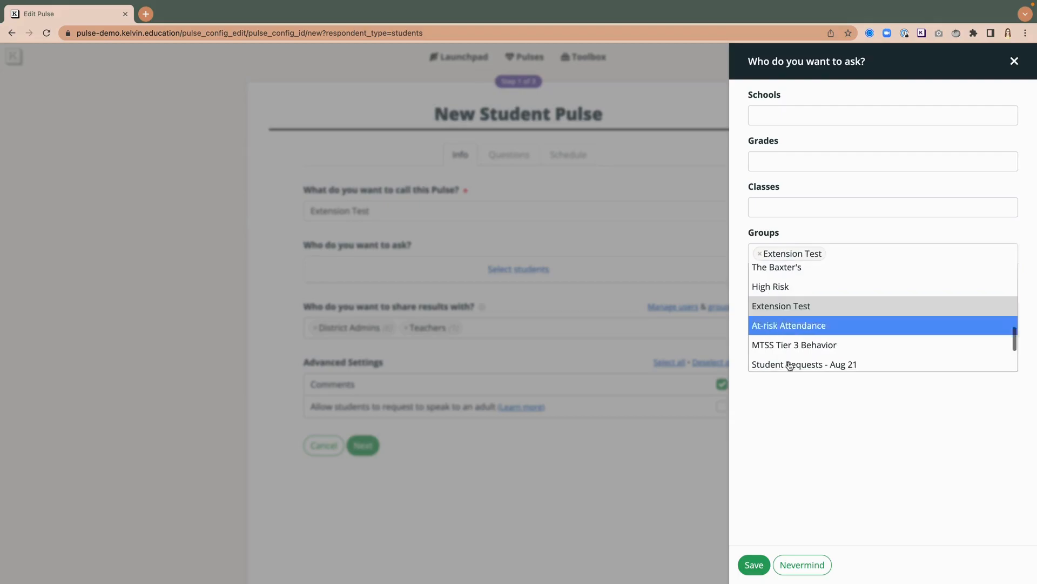
pyautogui.click(787, 432)
pyautogui.click(754, 565)
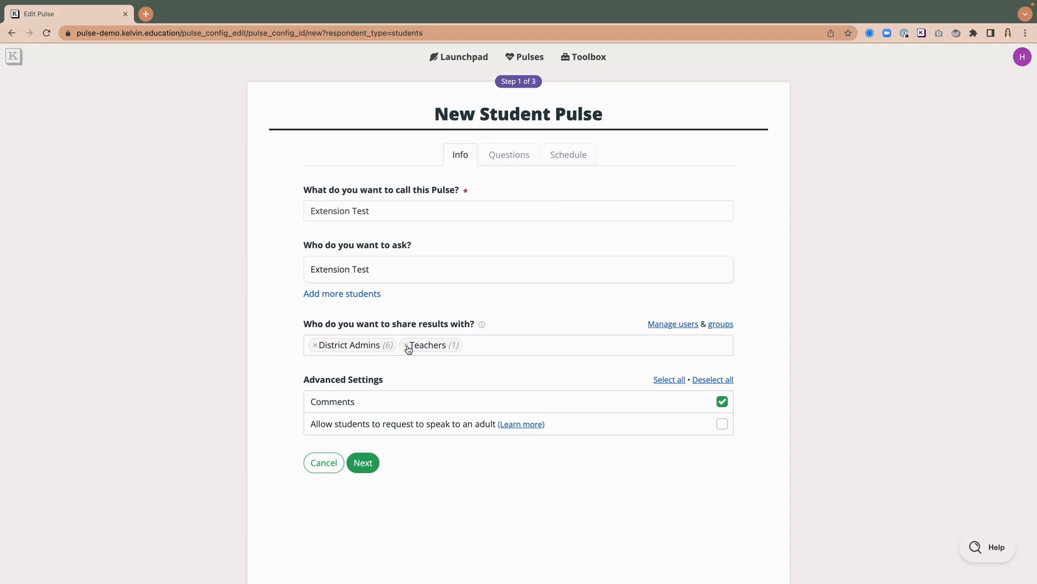
# Step: Remove the District Admins and Teachers groups from results sharing, uncheck Comments, and continue to questions
pyautogui.click(407, 348)
pyautogui.click(406, 346)
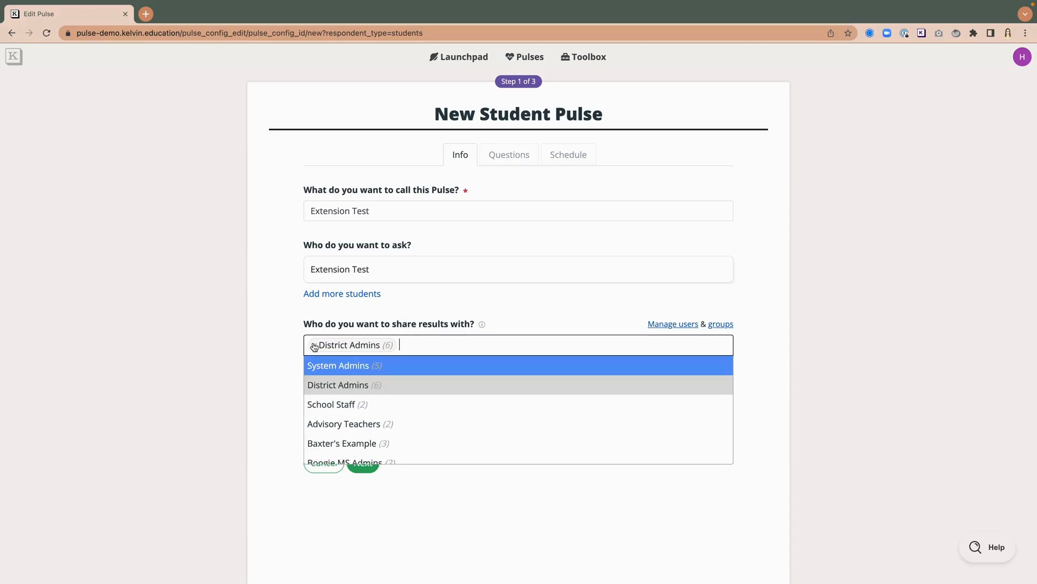
pyautogui.click(314, 346)
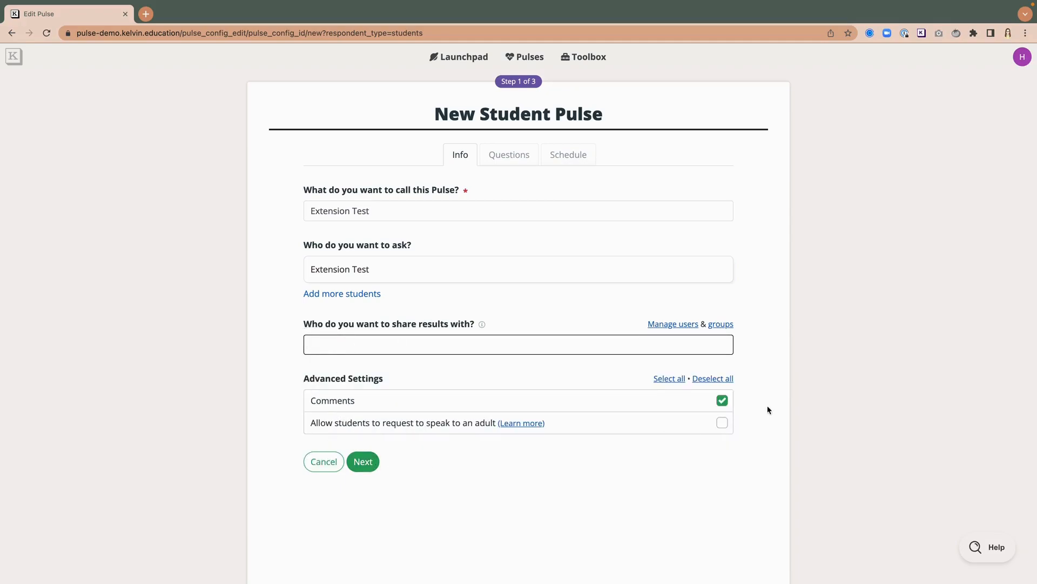
pyautogui.click(723, 401)
pyautogui.click(363, 461)
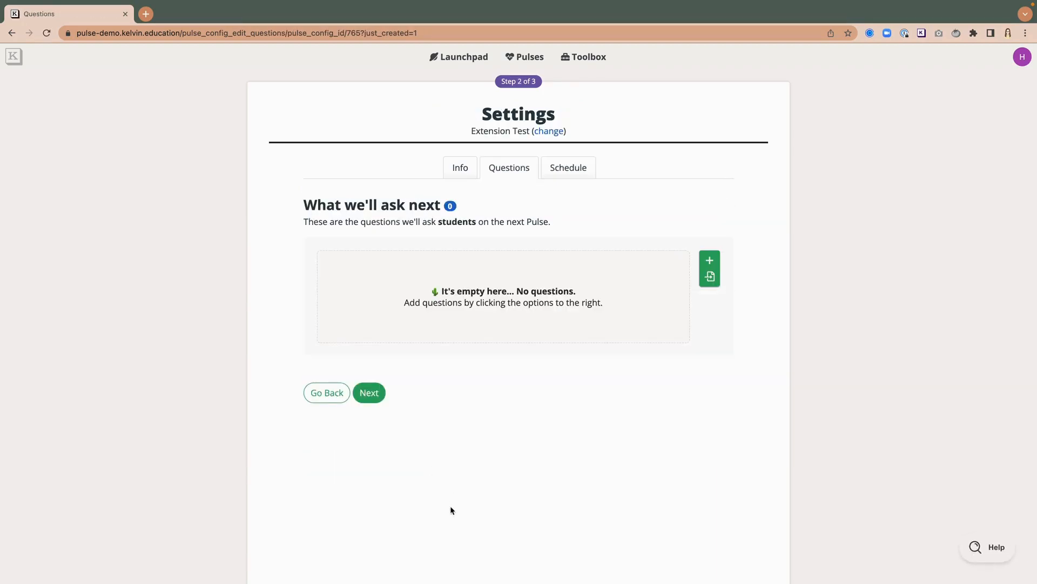
# Step: Add both questions from the K-8 Demo District: Fun dimension of the question bank
pyautogui.click(710, 276)
pyautogui.click(792, 162)
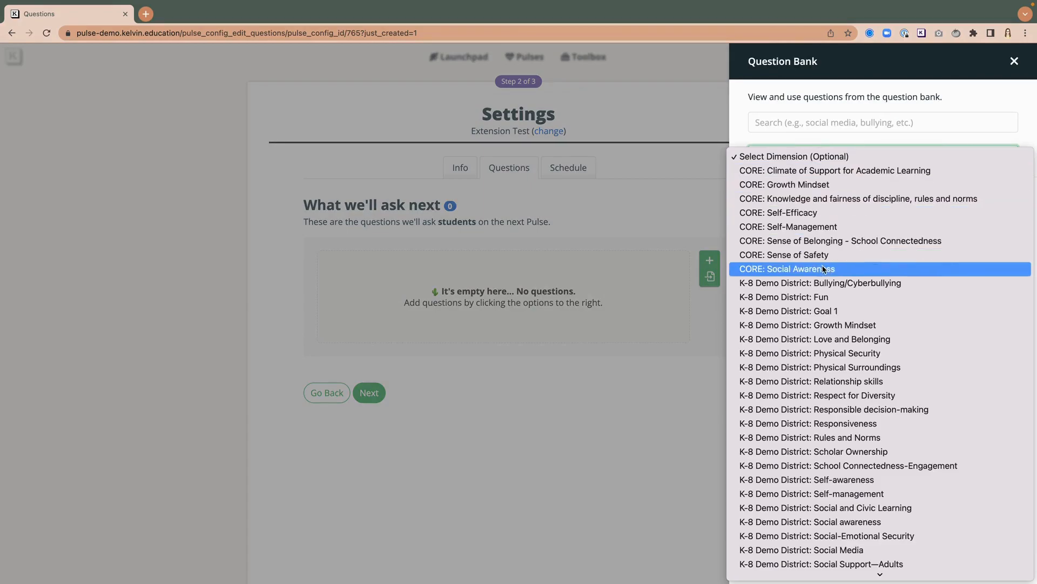
pyautogui.click(825, 297)
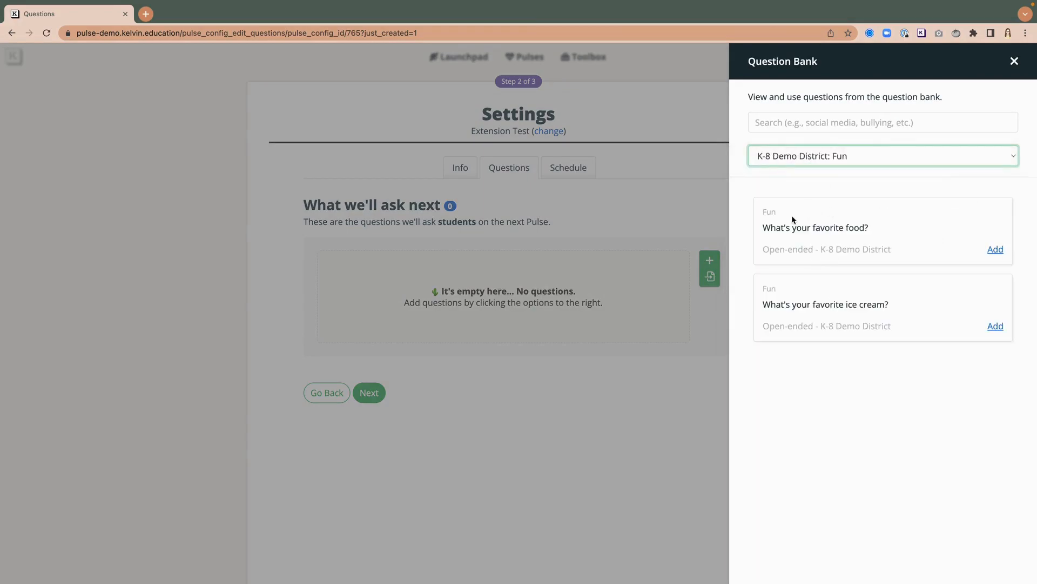
pyautogui.click(995, 249)
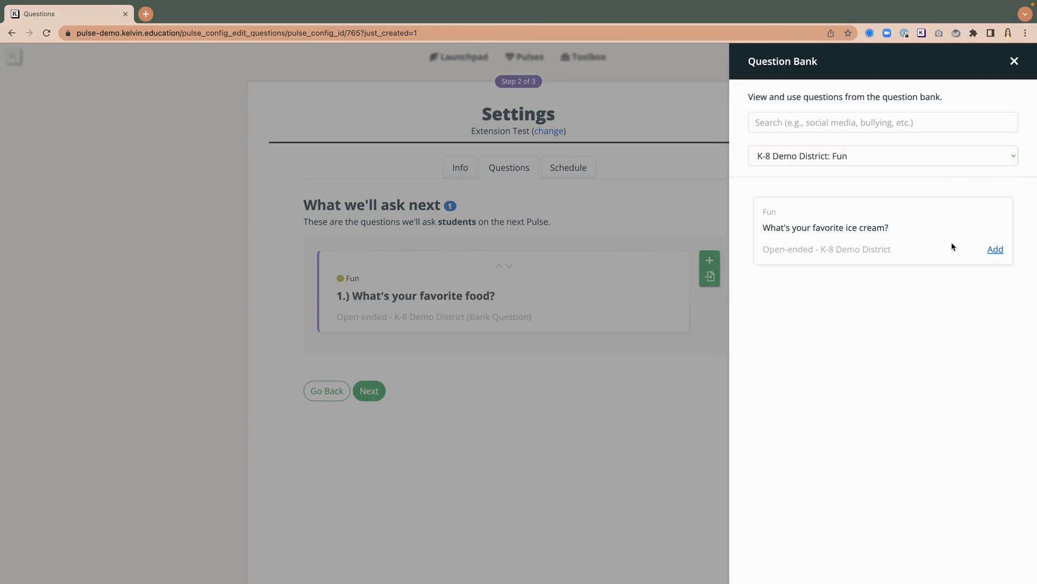
pyautogui.click(996, 250)
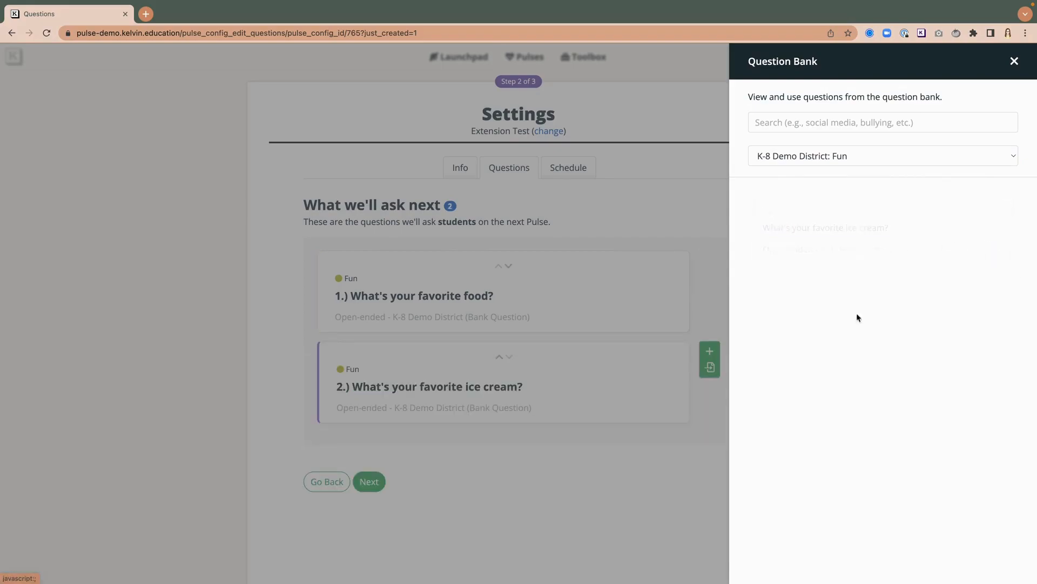
# Step: Schedule the pulse to start Fri, Oct 21, 2022, open for 1 day, then finish the setup
pyautogui.click(377, 487)
pyautogui.click(372, 483)
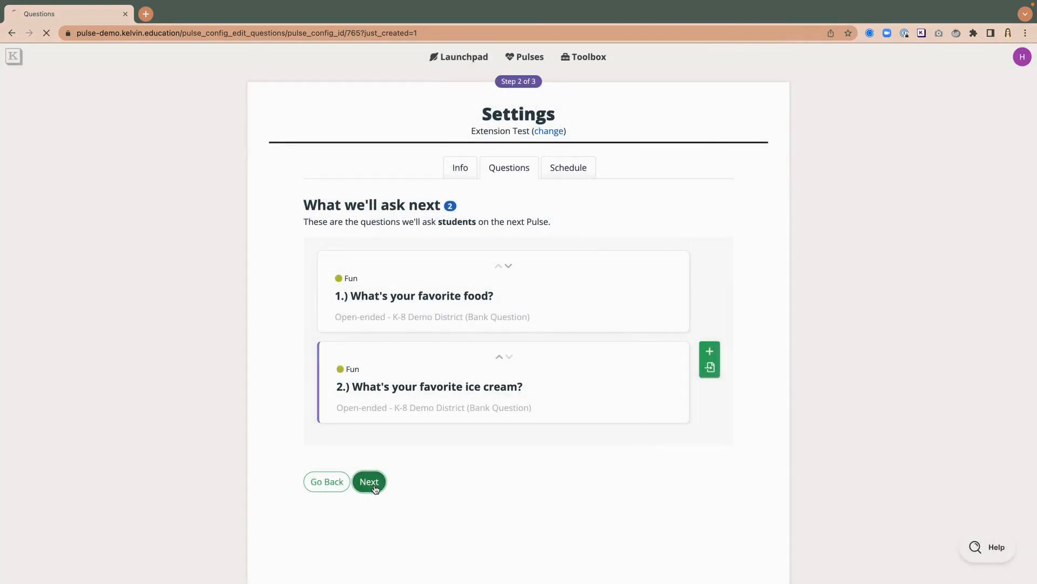
pyautogui.click(432, 266)
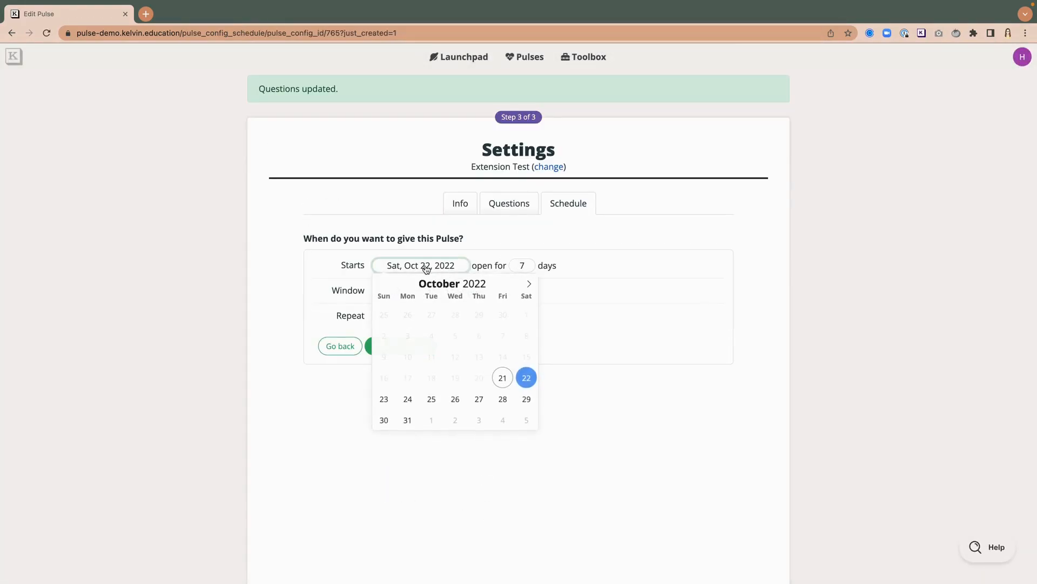
pyautogui.click(503, 379)
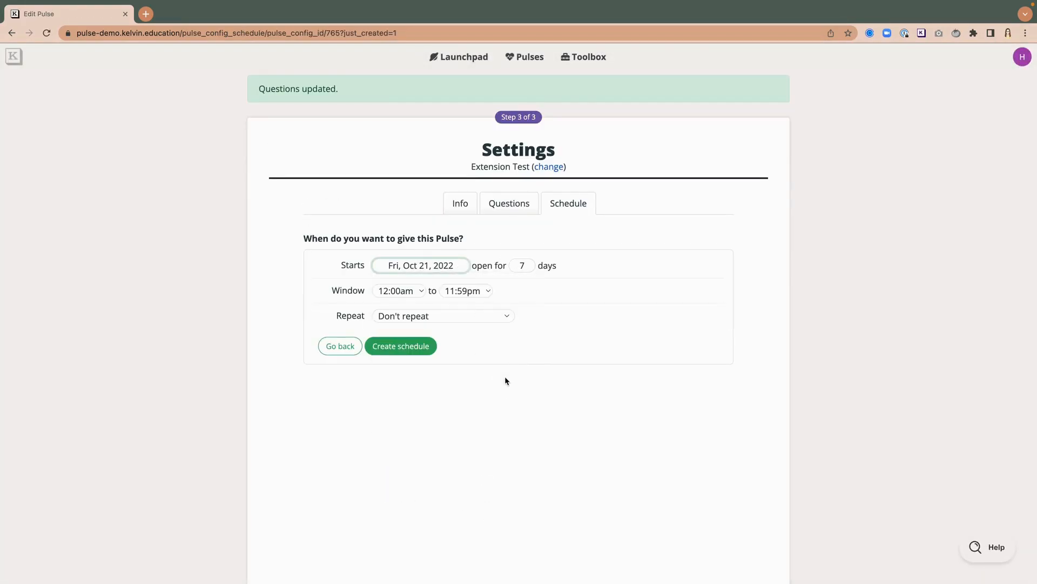
pyautogui.doubleClick(522, 266)
pyautogui.click(399, 349)
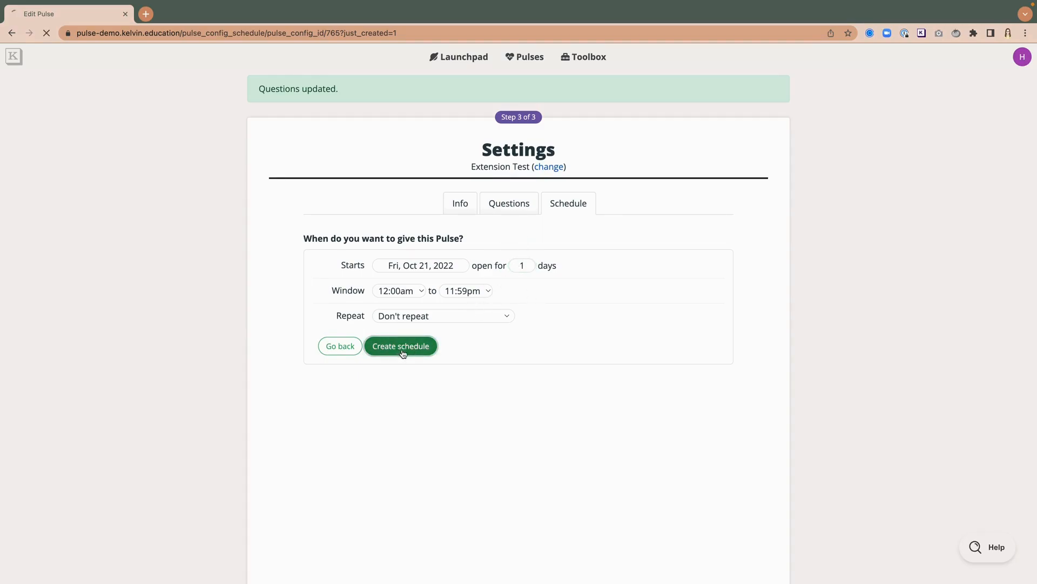
pyautogui.scroll(-3, 440, 323)
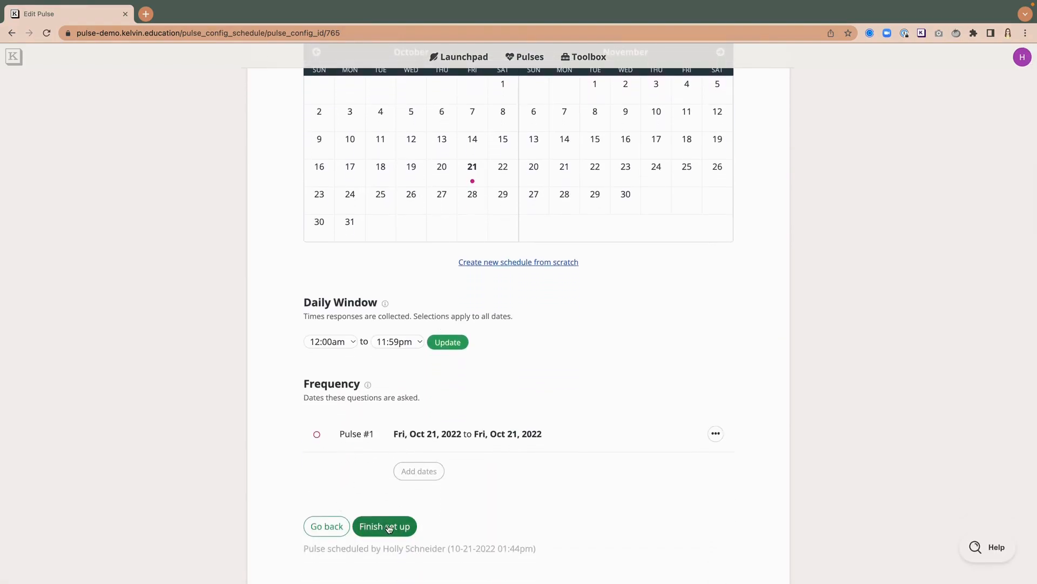
pyautogui.click(408, 531)
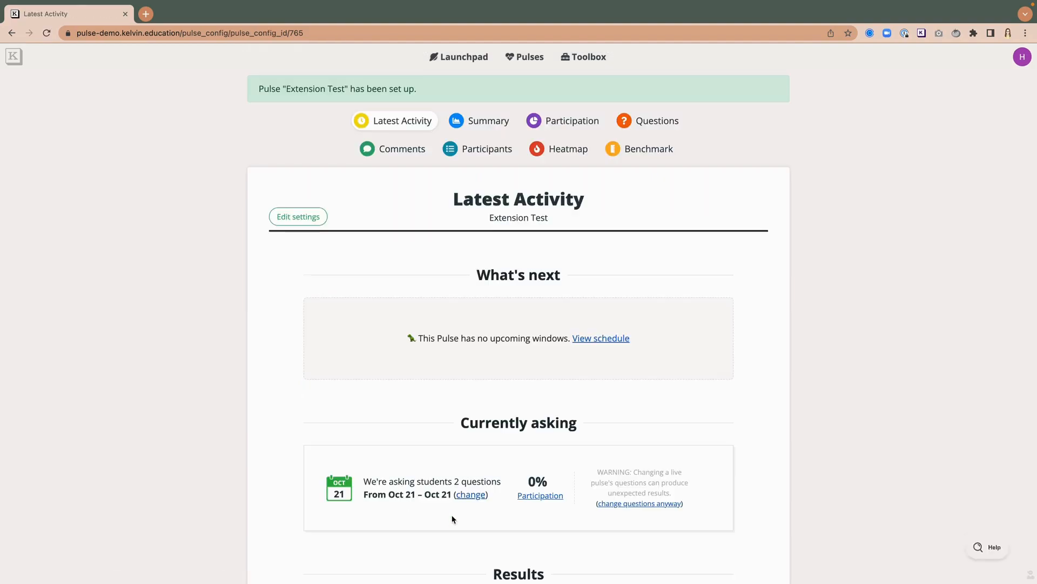
# Step: Open the Extension Test pulse's participation report from the Launchpad
pyautogui.click(464, 61)
pyautogui.scroll(-1, 355, 286)
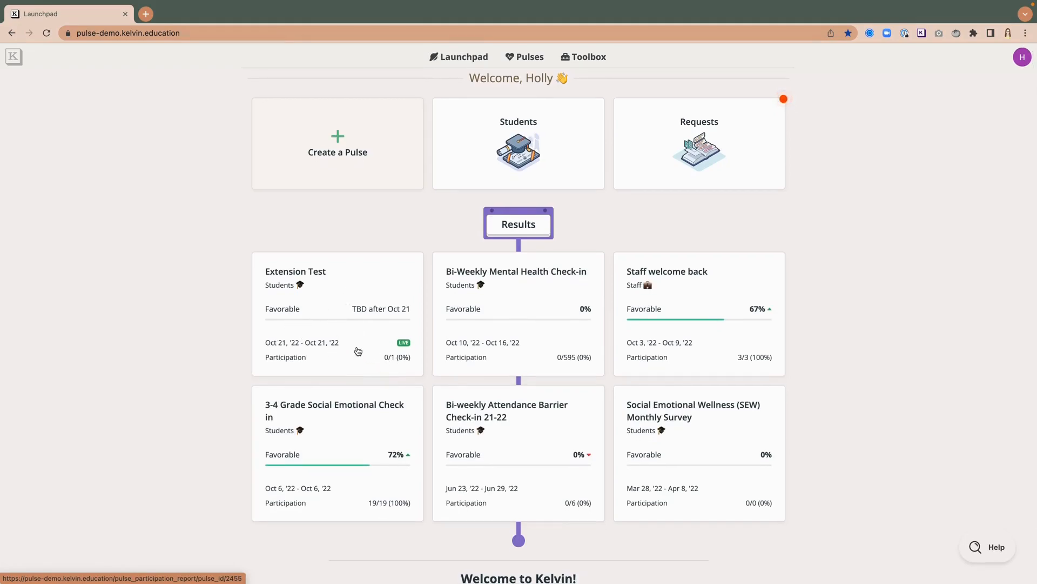
pyautogui.click(356, 304)
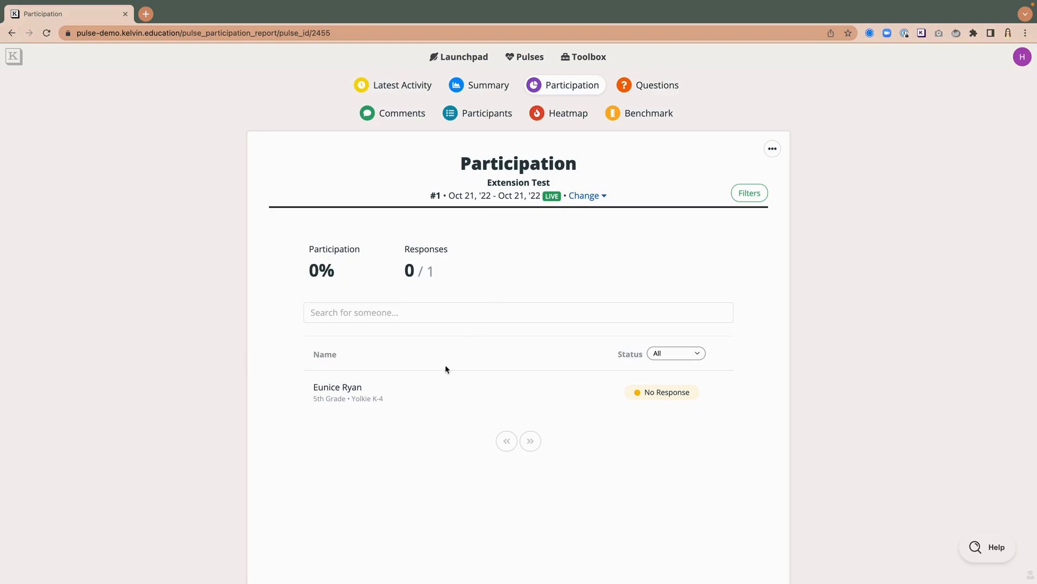
# Step: Copy the student's pulse response link from the Extension Test participation report and open a new browser tab
pyautogui.click(355, 394)
pyautogui.click(488, 348)
pyautogui.click(250, 269)
pyautogui.click(146, 13)
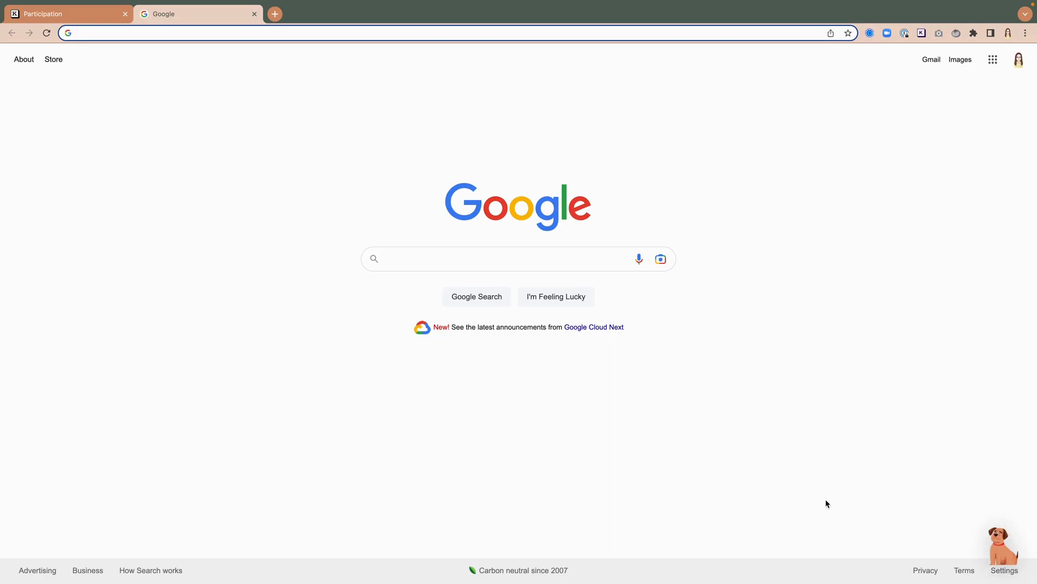
# Step: Open the Kelvin browser extension's pulse widget on the blank search page
pyautogui.click(996, 546)
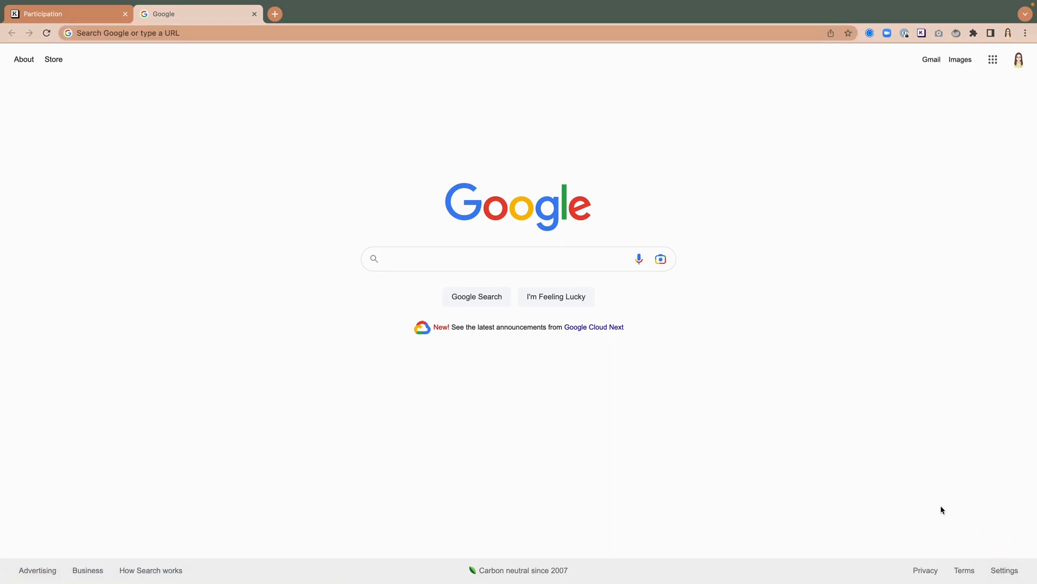
pyautogui.click(921, 493)
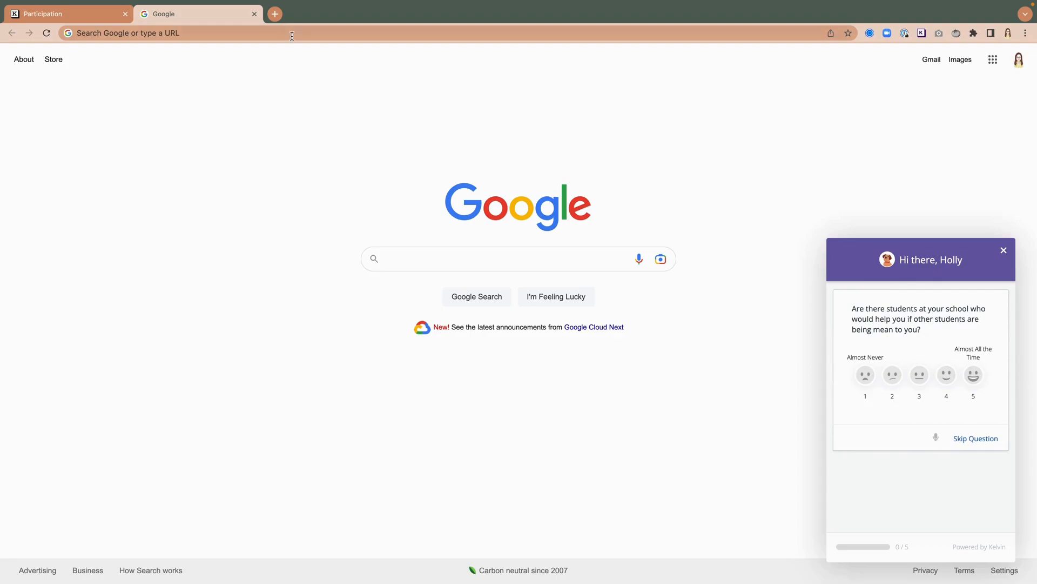
# Step: Open another tab, paste the copied pulse link, load it, and start the student's pulse
pyautogui.click(275, 13)
pyautogui.write('https://pulse-demo.kelvin.education/pulse_respond/code/n4-g0d6-xPz2')
pyautogui.press('Return')
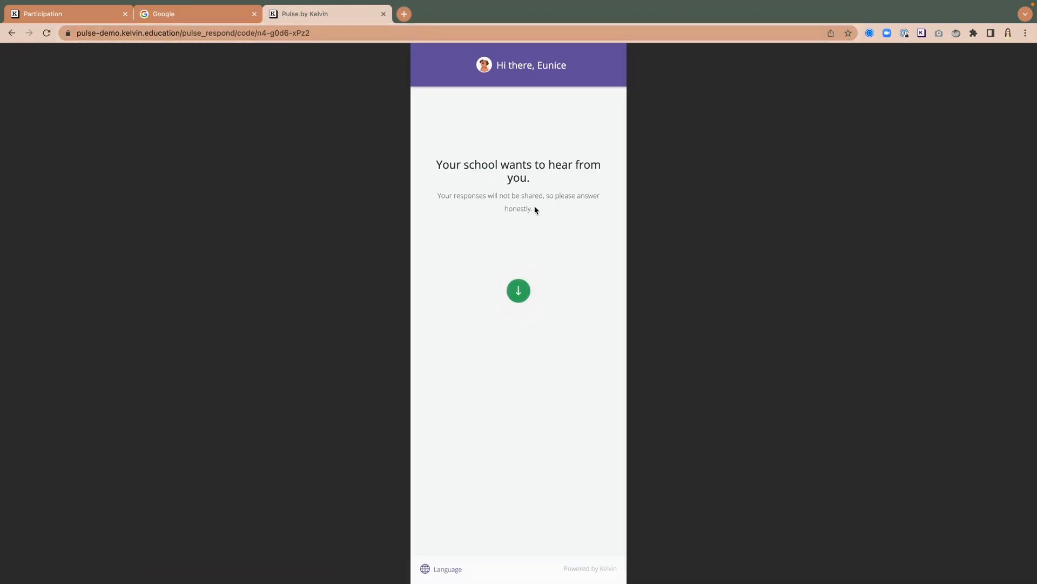
pyautogui.click(518, 296)
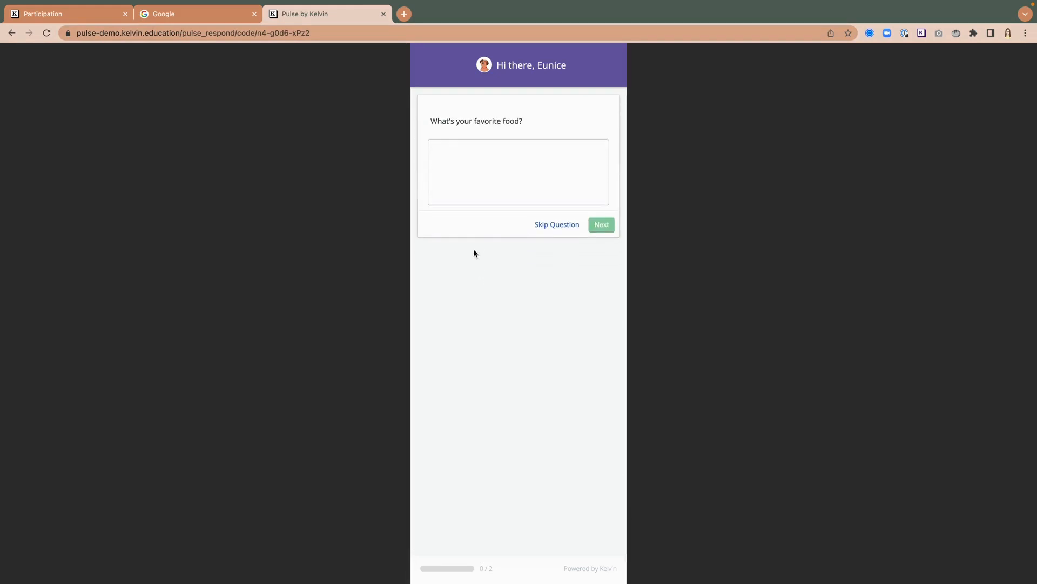
# Step: Answer the favorite food question with "Pizza" and go to the next question
pyautogui.click(460, 154)
pyautogui.write('Pizza')
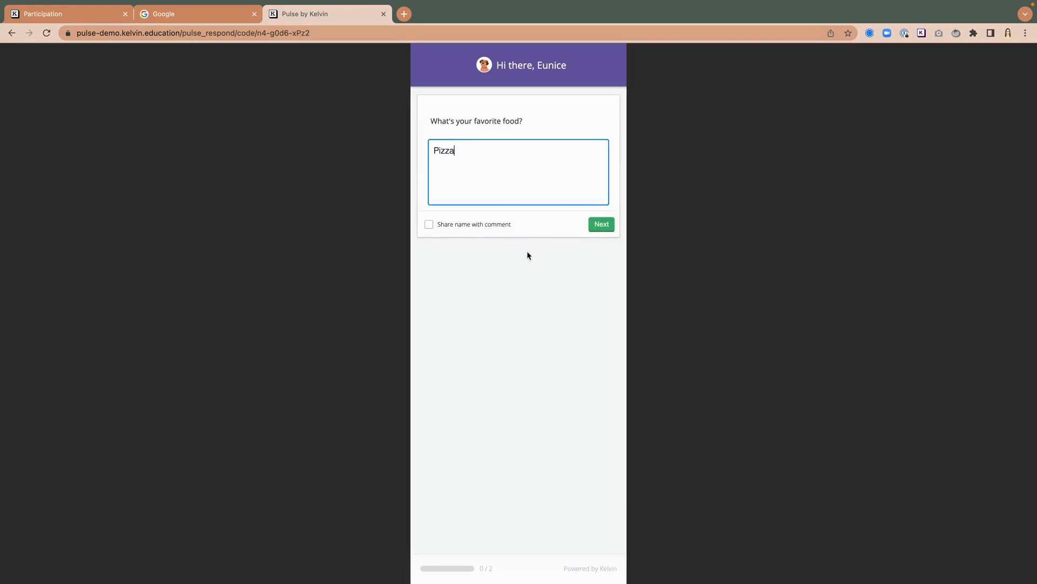
pyautogui.click(607, 228)
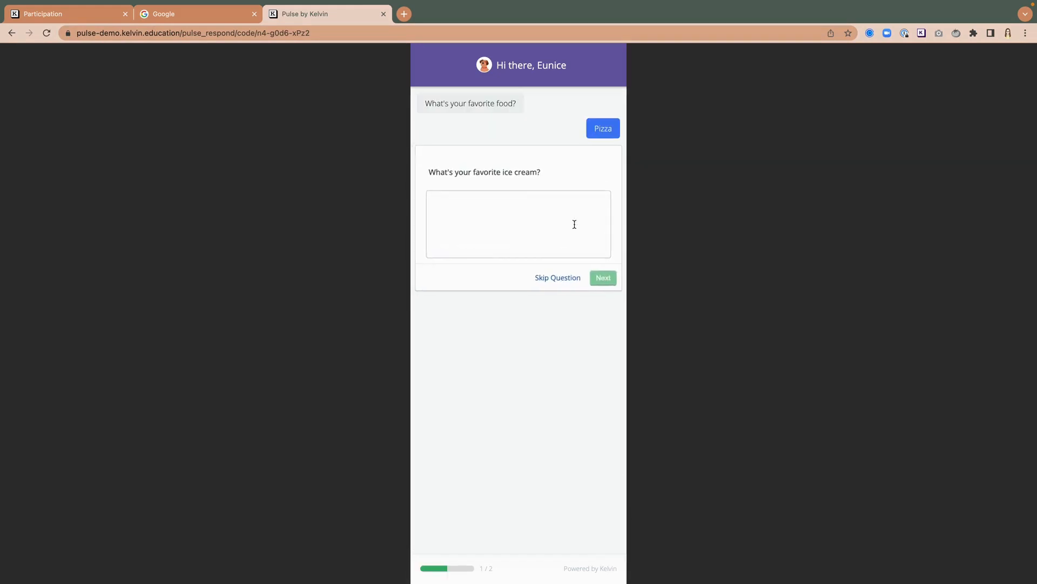
# Step: Answer the favorite ice cream question with "mint and chip", correcting the typo, and submit the responses
pyautogui.click(500, 223)
pyautogui.write('moint and ')
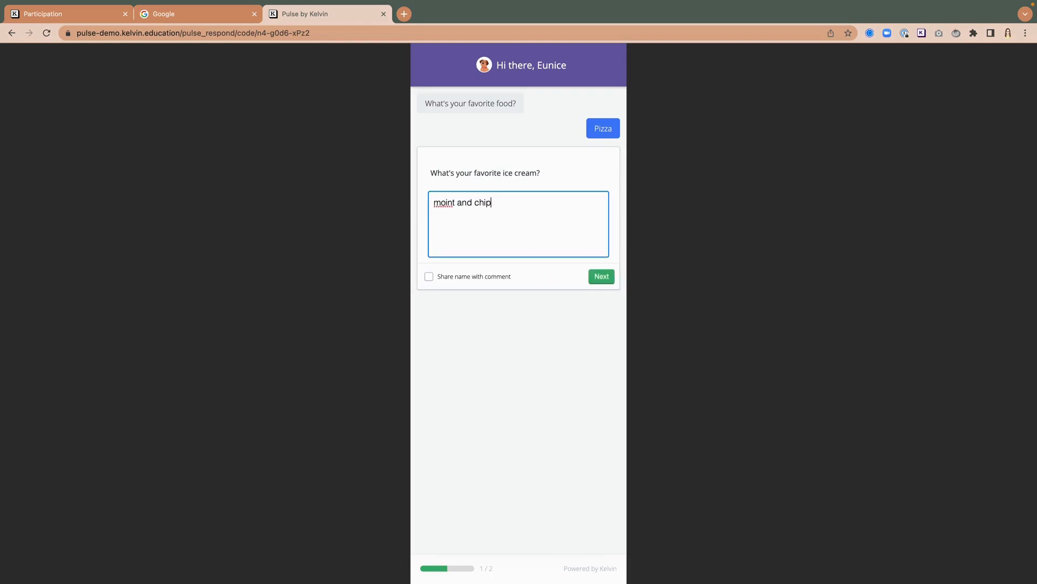
pyautogui.write('chip')
pyautogui.click(446, 206)
pyautogui.press('BackSpace')
pyautogui.click(601, 277)
pyautogui.click(511, 290)
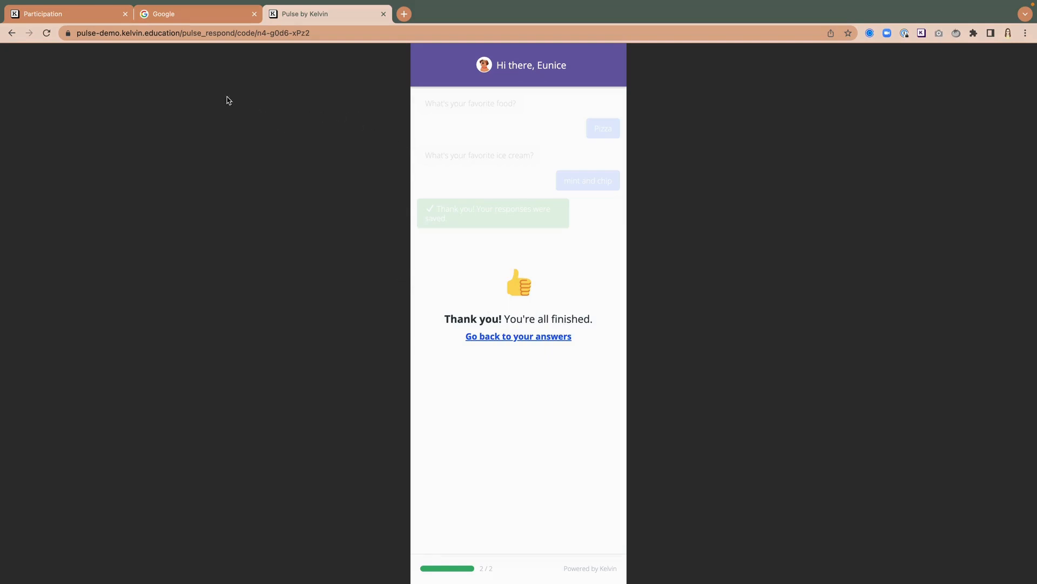
# Step: Return to the participation tab and go to the Launchpad to check the Extension Test pulse's participation
pyautogui.click(87, 15)
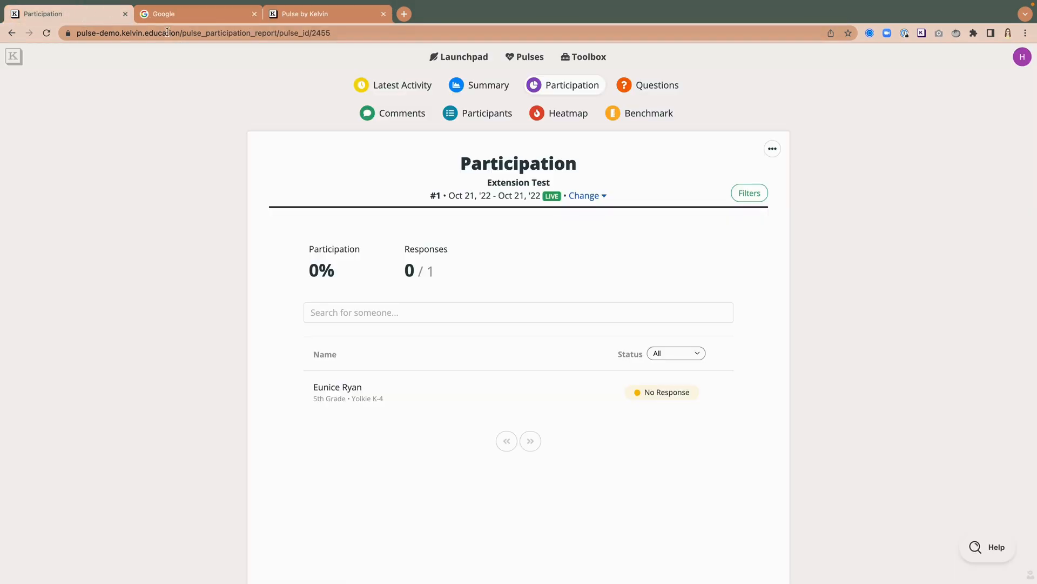
pyautogui.click(464, 61)
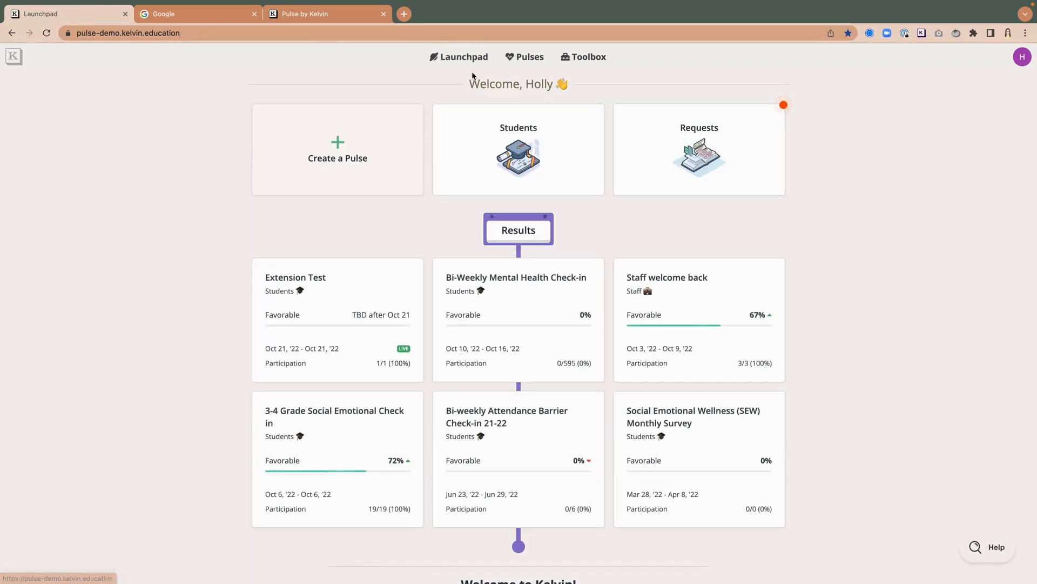
pyautogui.scroll(-1, 389, 184)
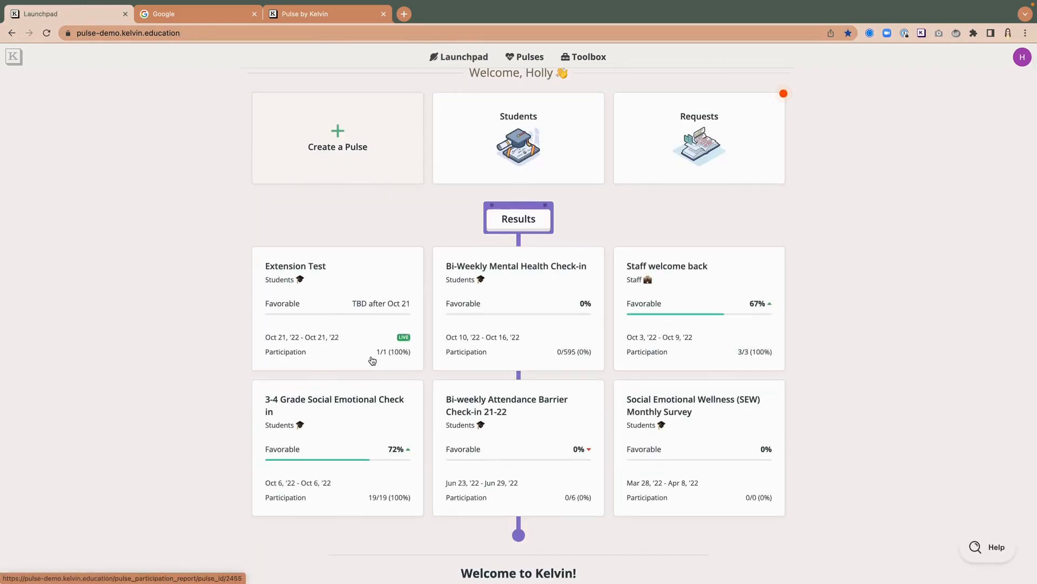